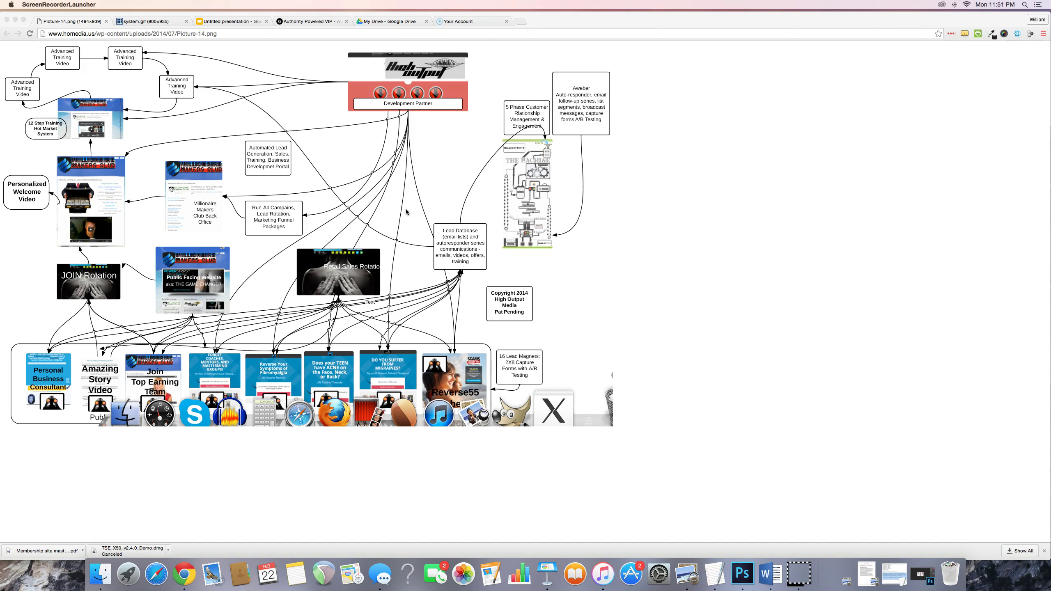
- Switch to the system.gif tab showing the Traffic-to-Squeeze Page sales funnel diagram
left_click(142, 23)
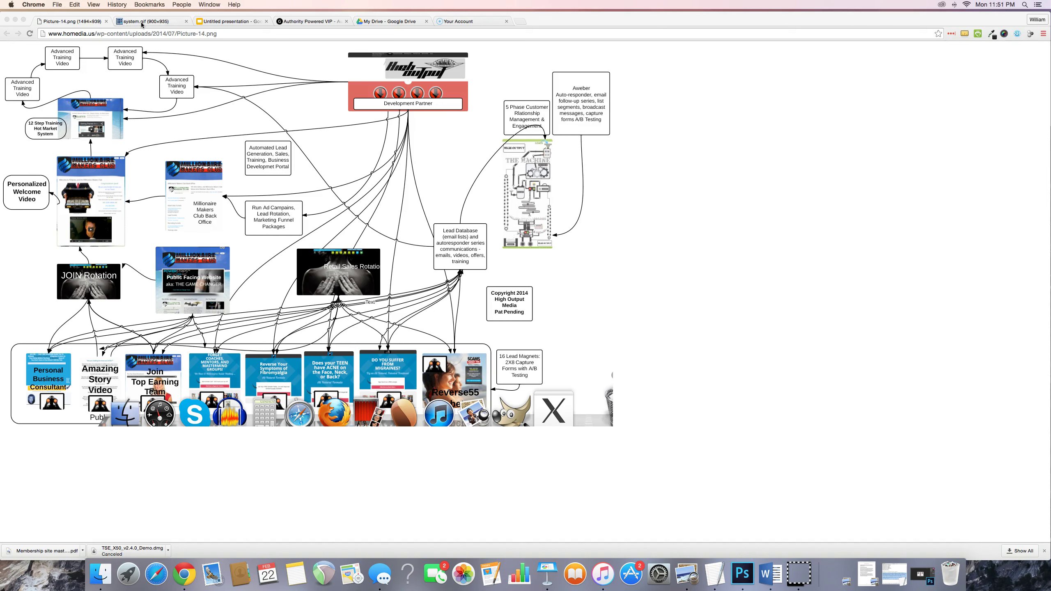
- Review the Picture-14.png and system.gif diagrams, then return to the Untitled presentation
left_click(84, 22)
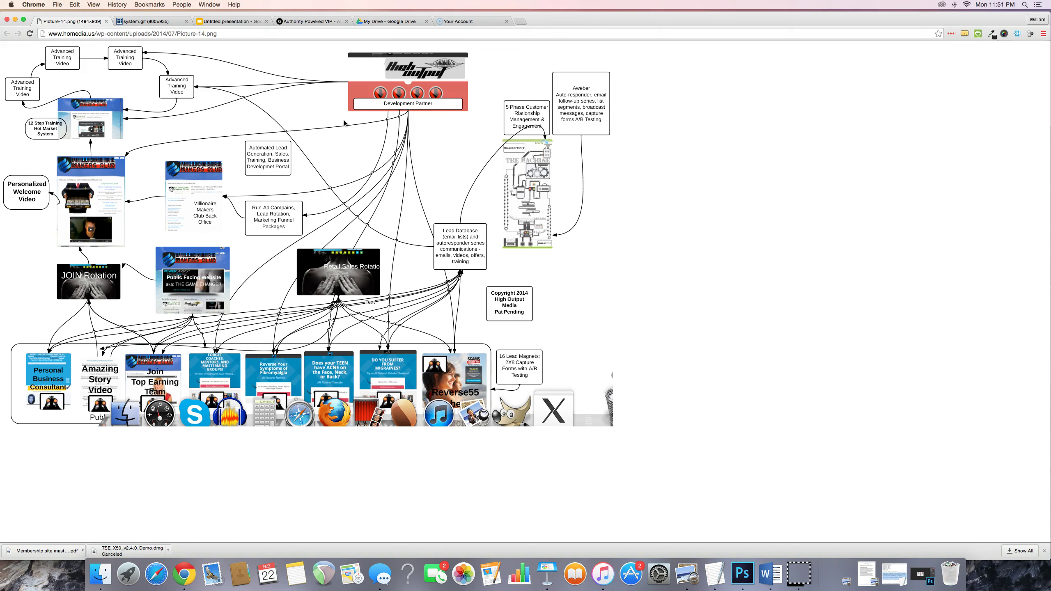
left_click(139, 22)
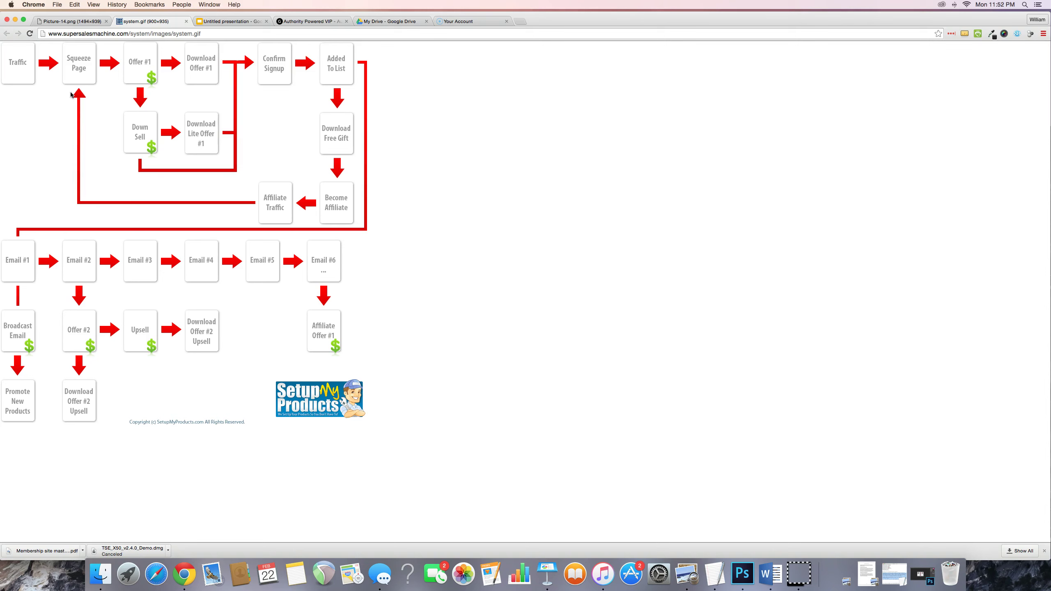
left_click(216, 20)
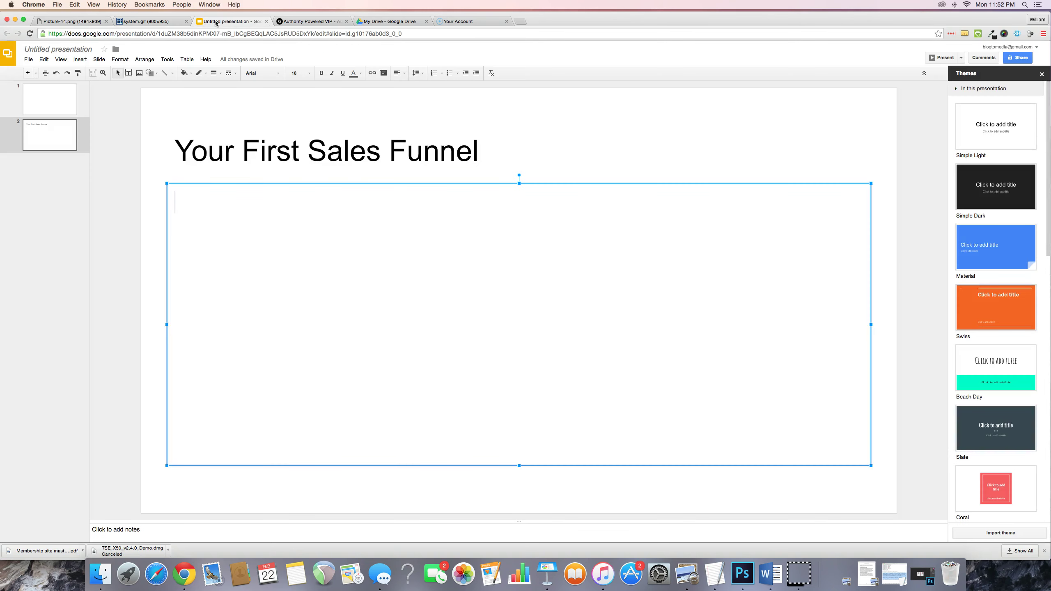
- Enter 'Keep it simple' and 'Blog/Website --> Stand-alone information product --> Thank you page' as two body lines
type("Keep it simple")
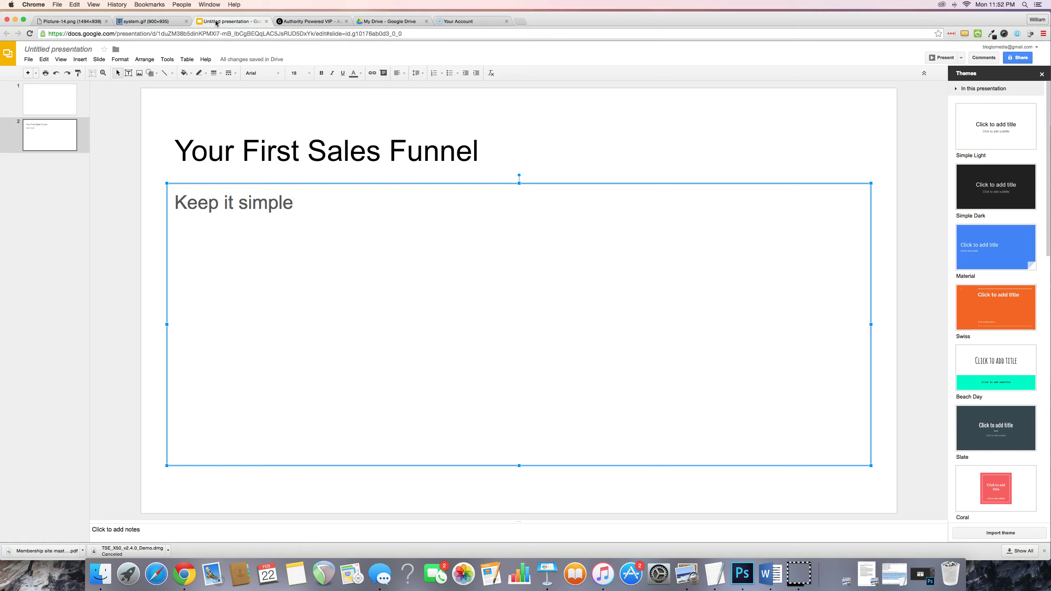
key("Return")
type("Blog")
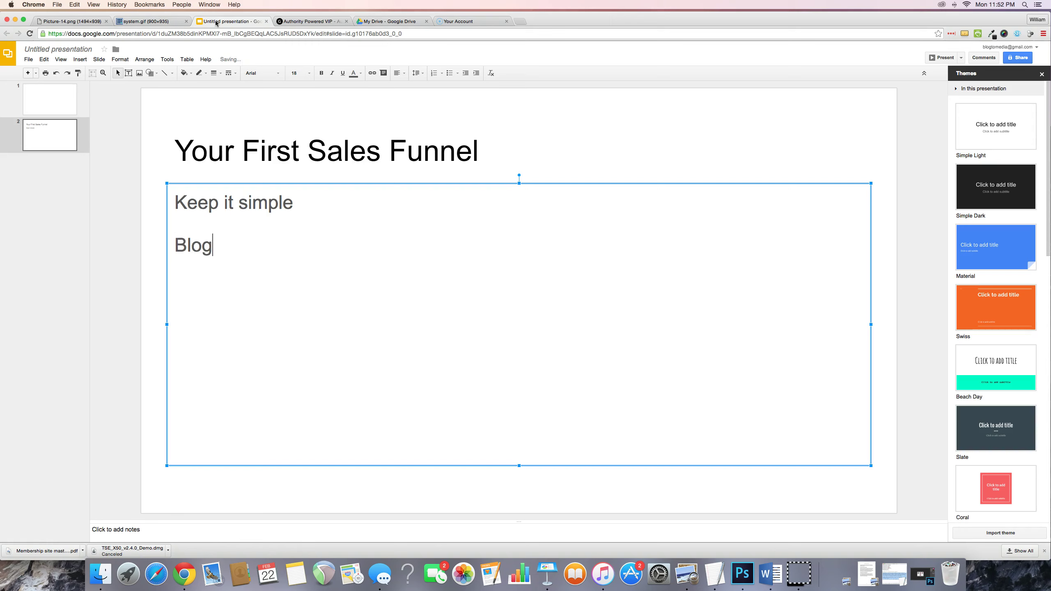
type("/Website --?")
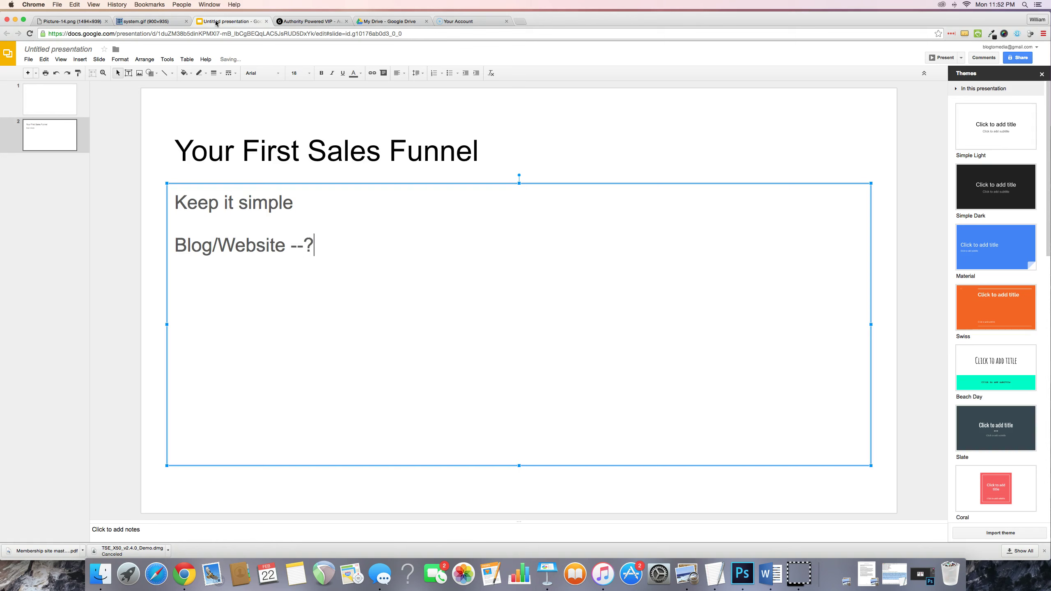
key("BackSpace")
key("BackSpace")
type("> ")
type("Stand")
key("BackSpace")
type("-alon")
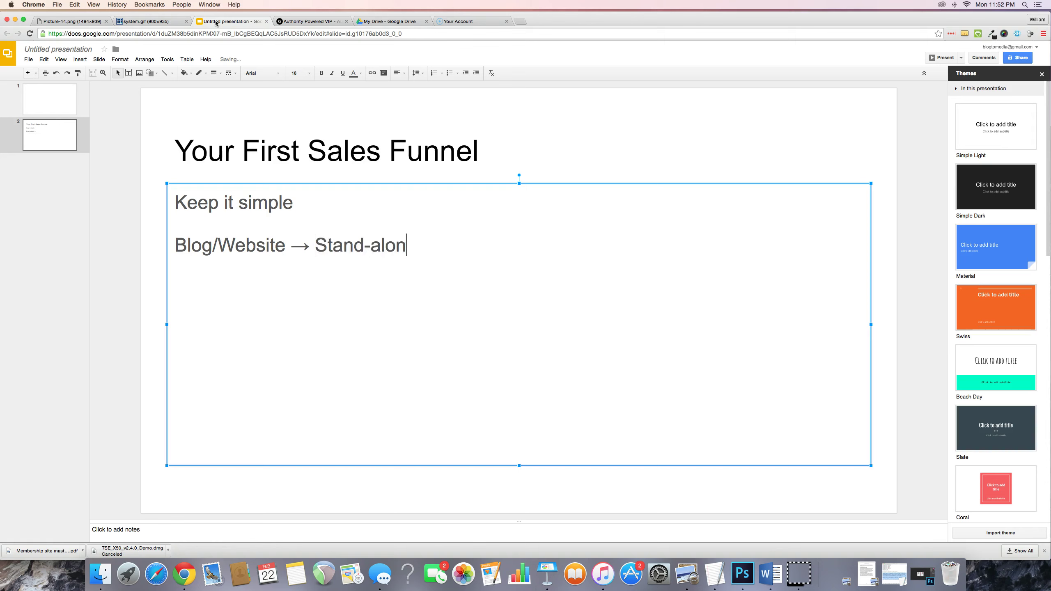
type("e information produ")
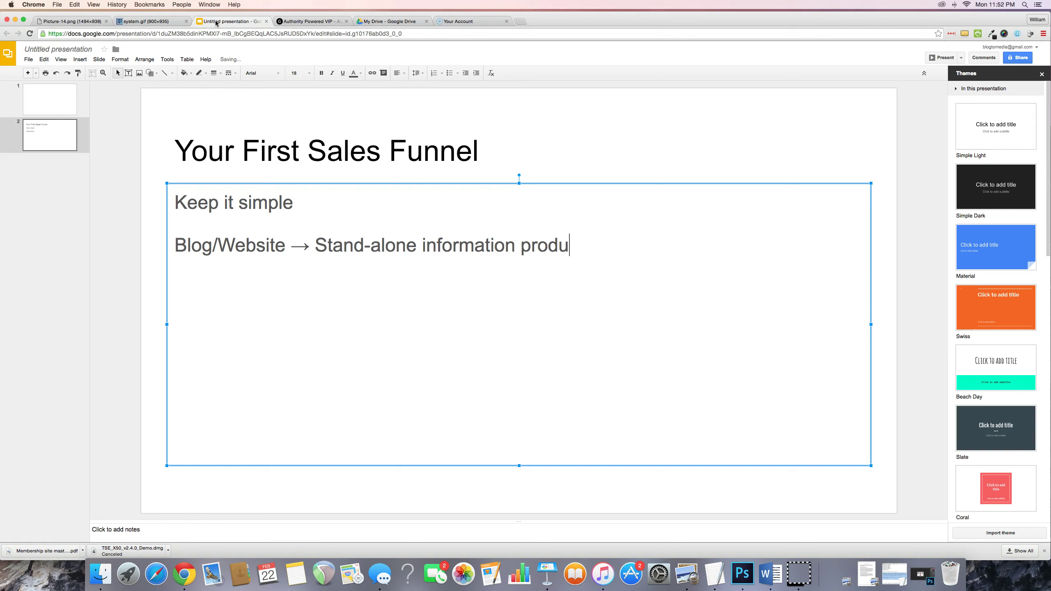
type("ct --")
type("> Thank you p")
type("age")
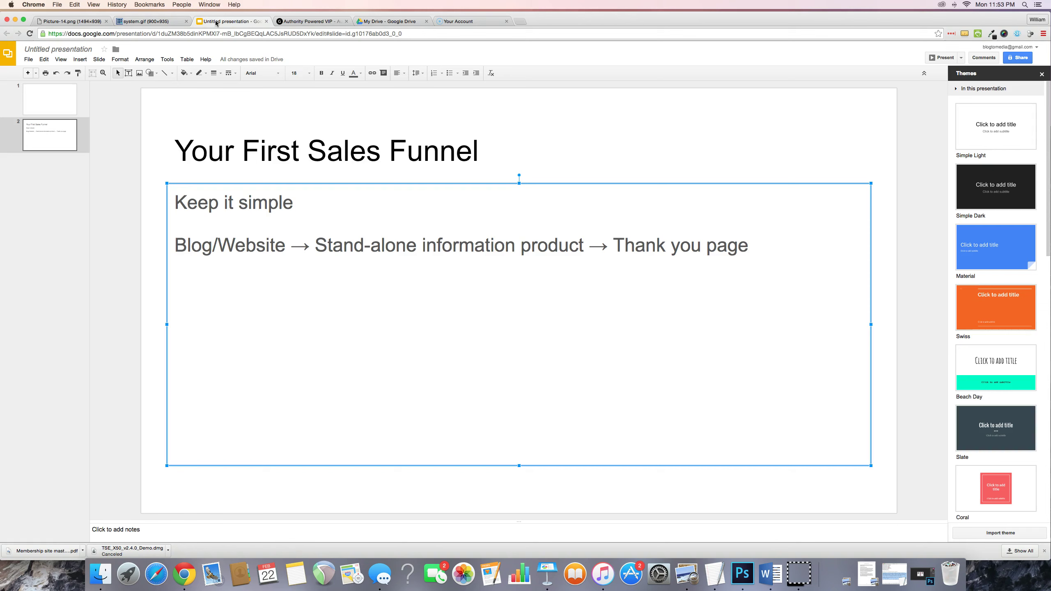
- Add the line 'Blog/Website --> Membership site --> Thank you page' with a new line below
key("Return")
key("Return")
type("Blog/")
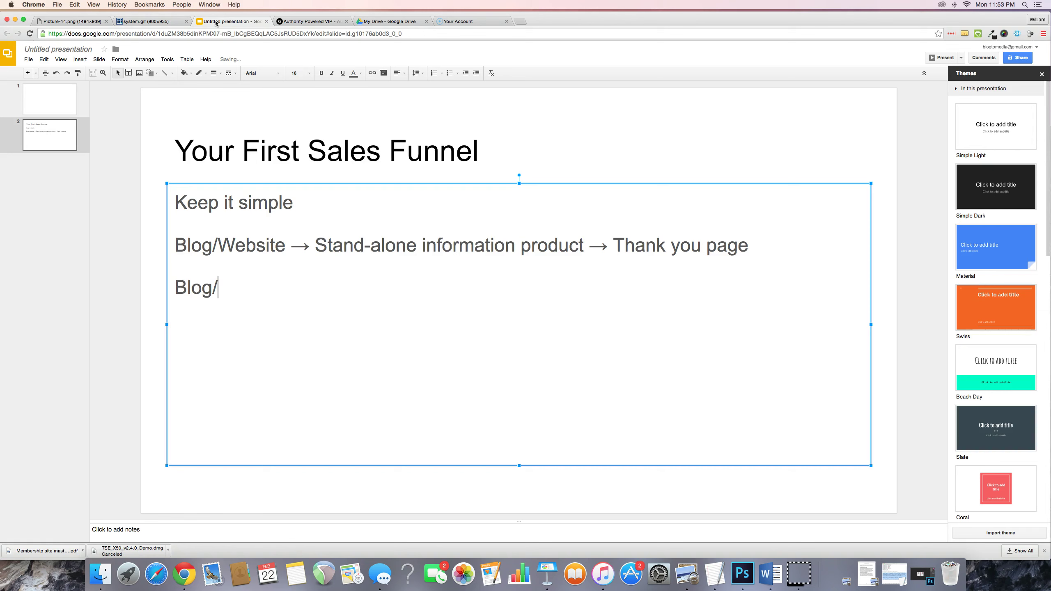
type("Website --")
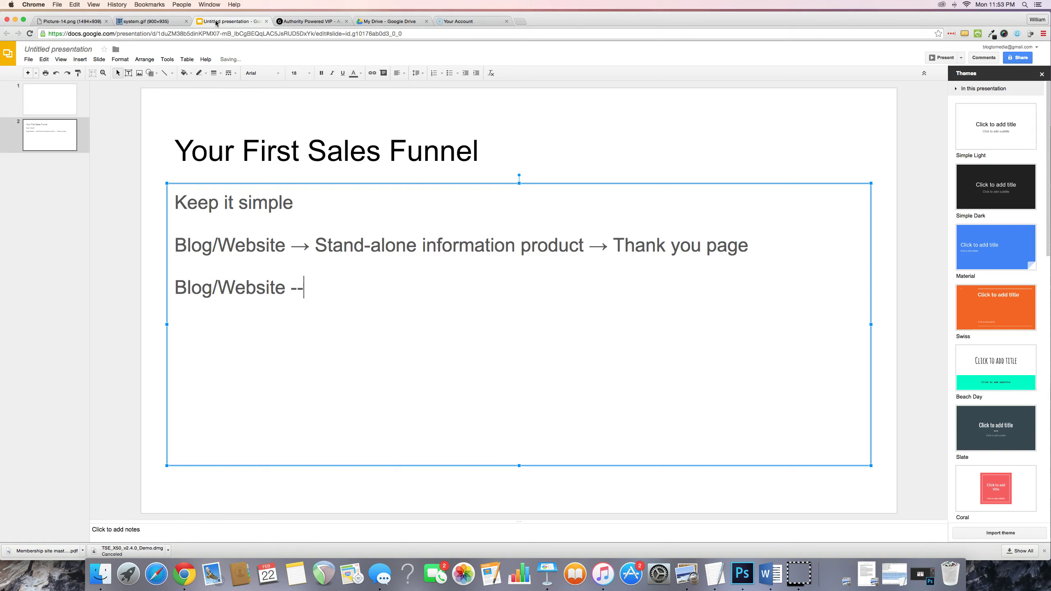
type("> Membership site ")
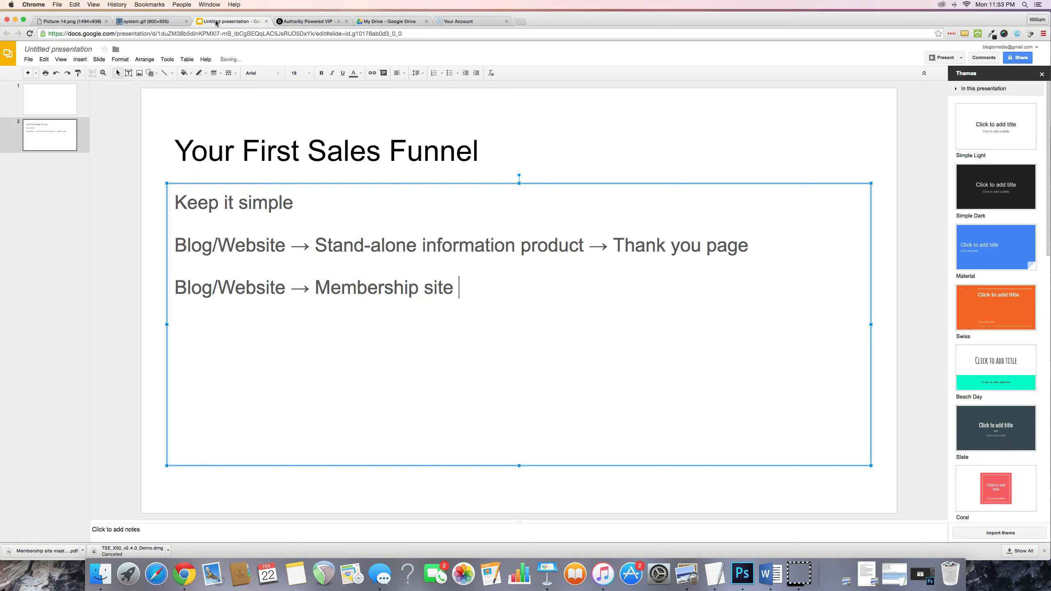
type("--> Thank ")
type("you page")
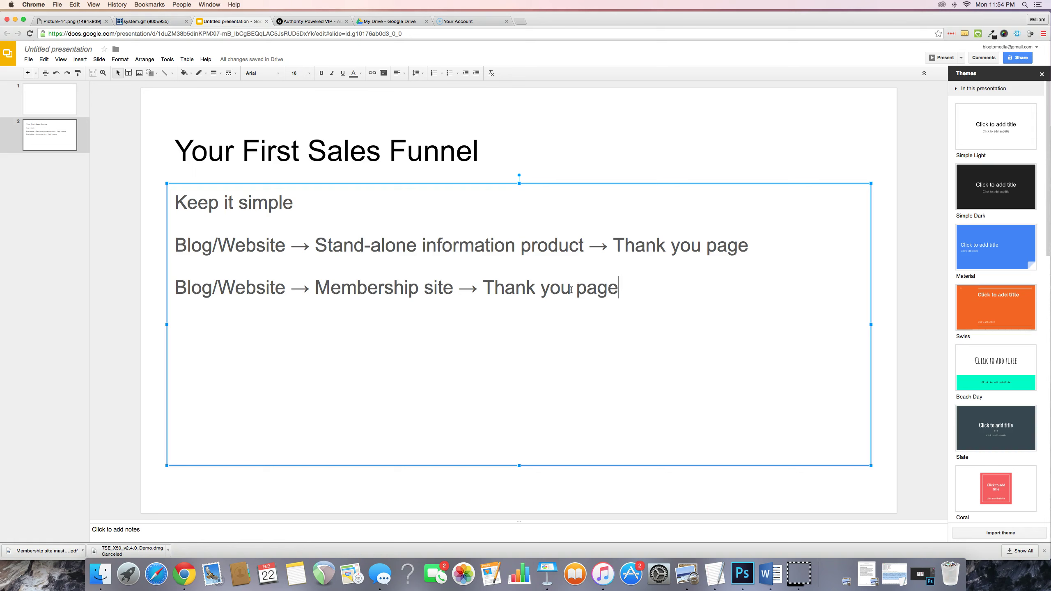
key("Return")
- Type 'These models alone probably wont make you hundreds of thousands of dollars. Atleast right away.'
type("These models alon")
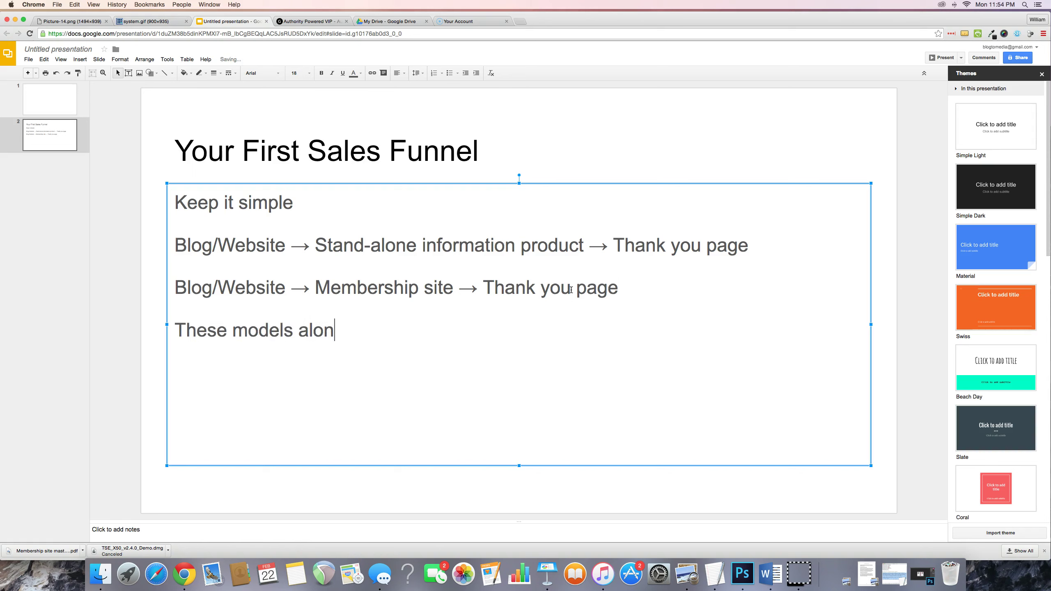
type("e probably")
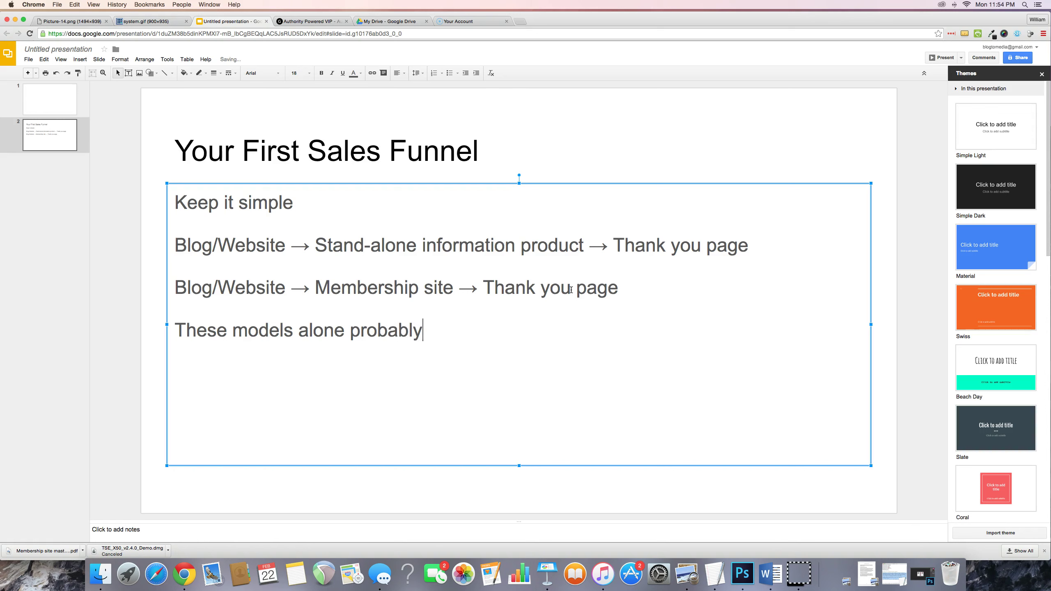
type(" wont make you hun")
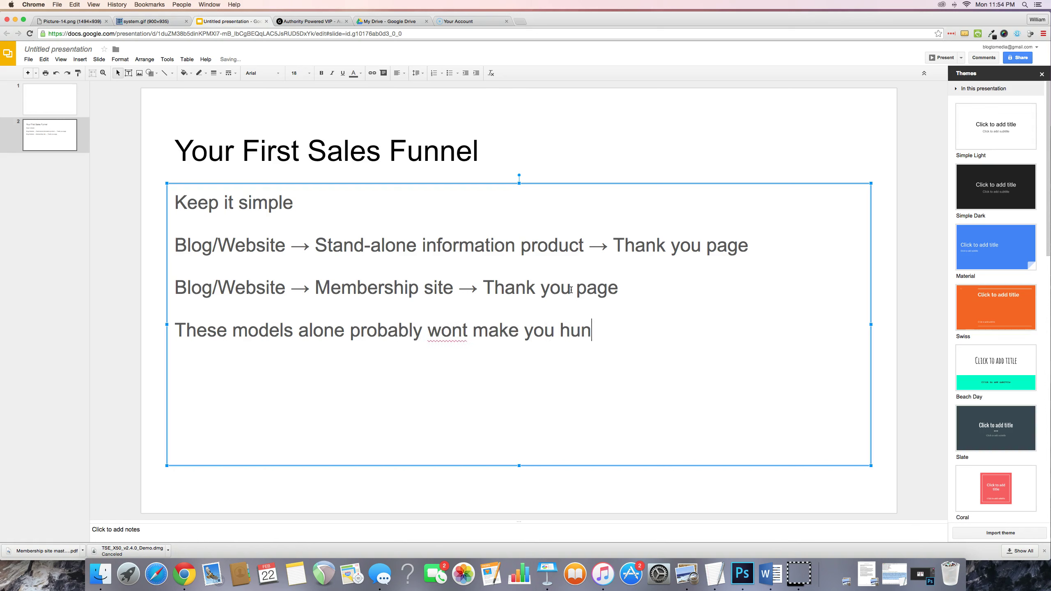
type("dreds of thours")
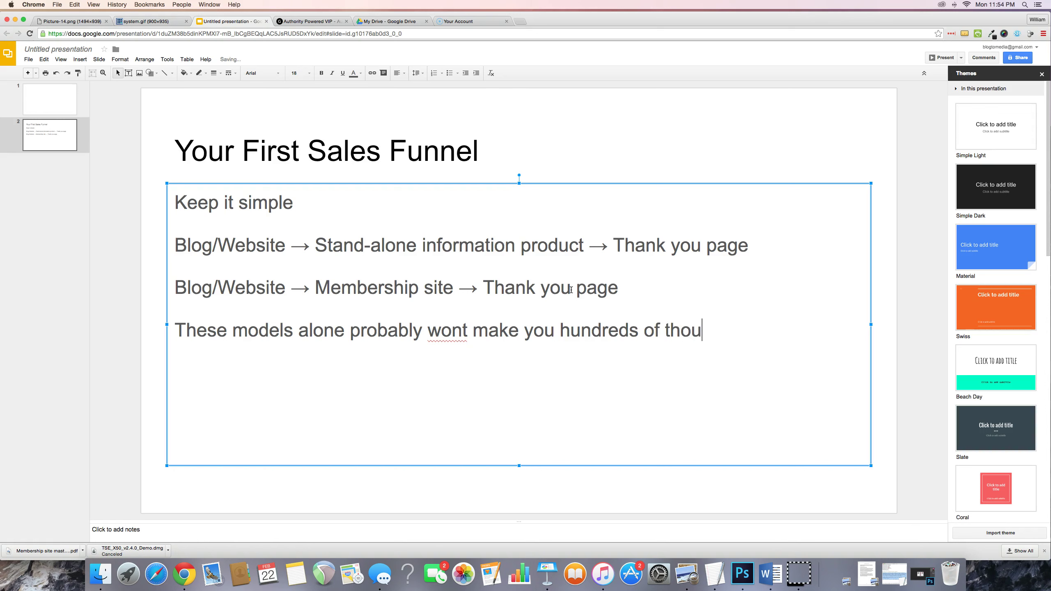
key("BackSpace")
key("BackSpace")
type("sda")
key("BackSpace")
key("BackSpace")
type("ands of dollars")
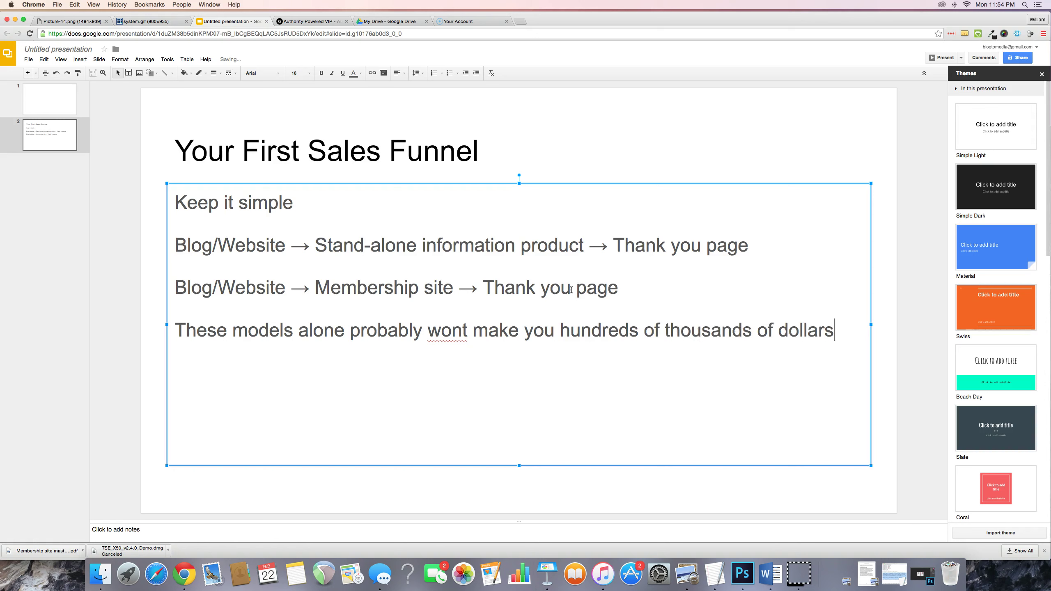
type(". Atleast right away.")
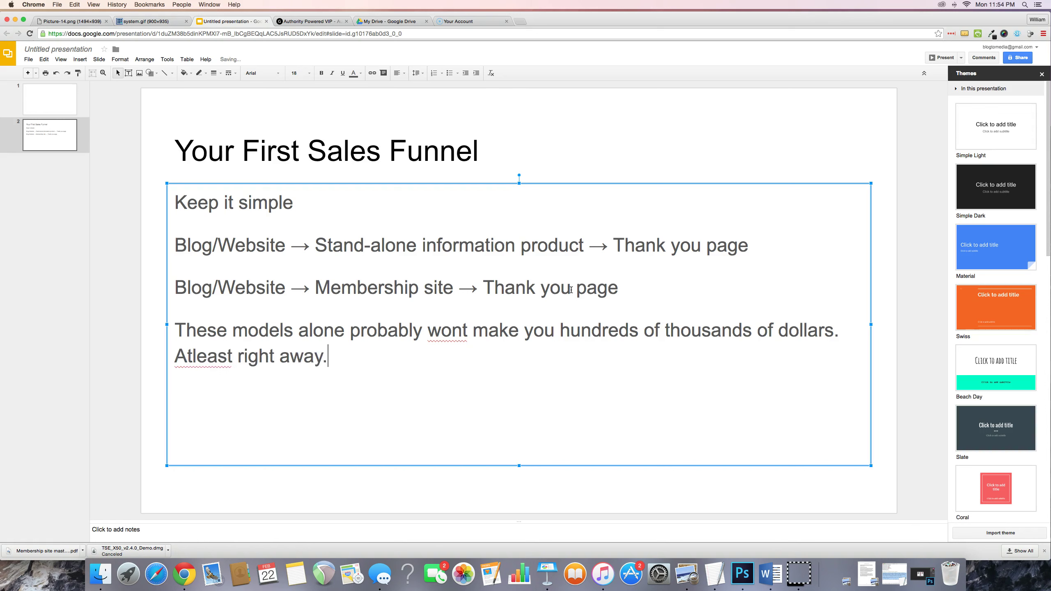
- Apply spell-check fixes changing Atleast to 'At Least' and wont to 'won't'
left_click(216, 363)
right_click(216, 365)
left_click(240, 153)
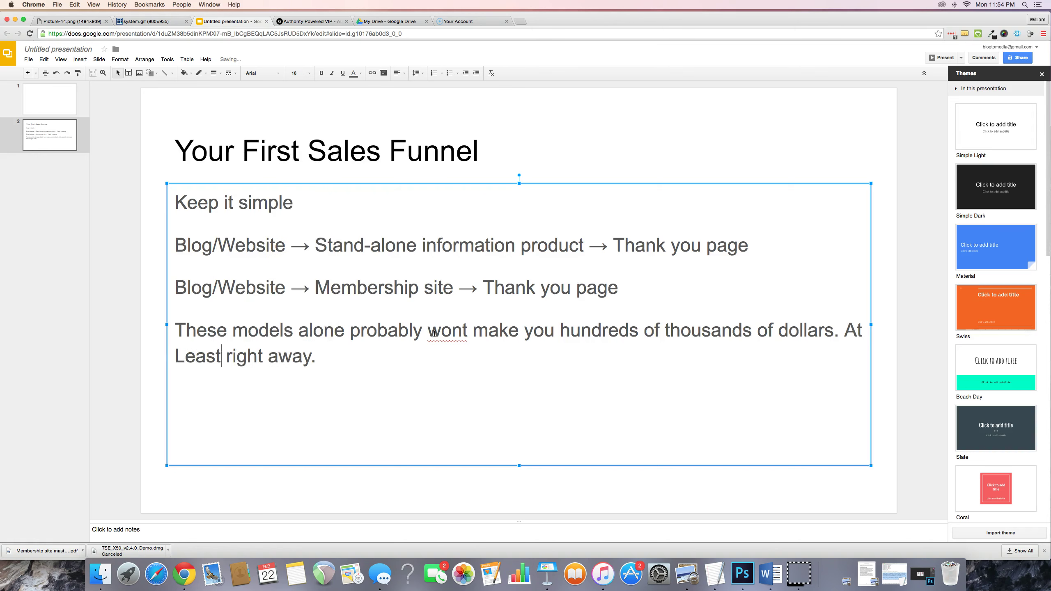
left_click(452, 334)
right_click(452, 335)
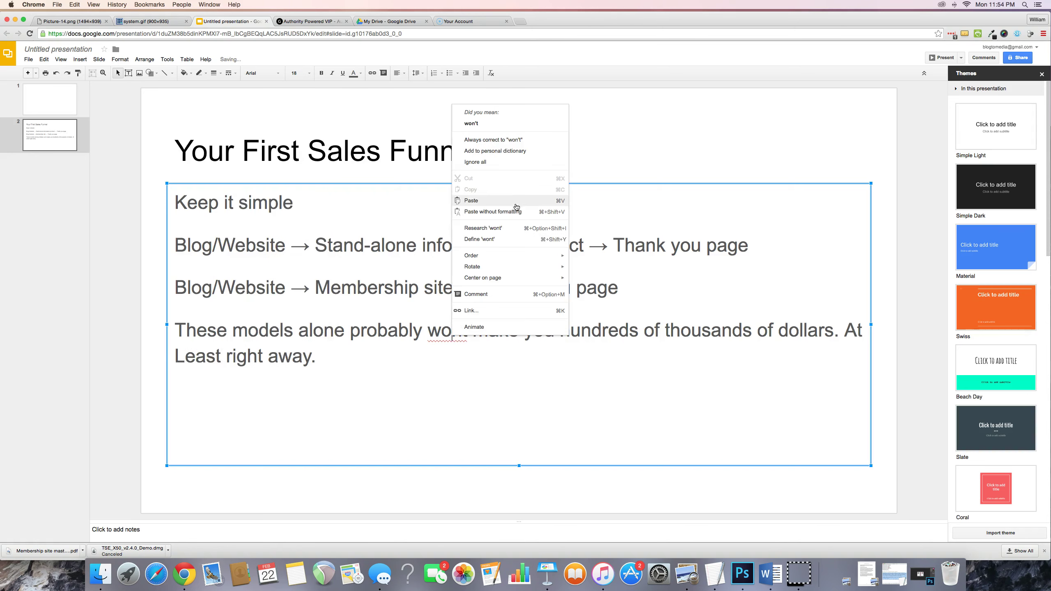
left_click(503, 126)
left_click(383, 355)
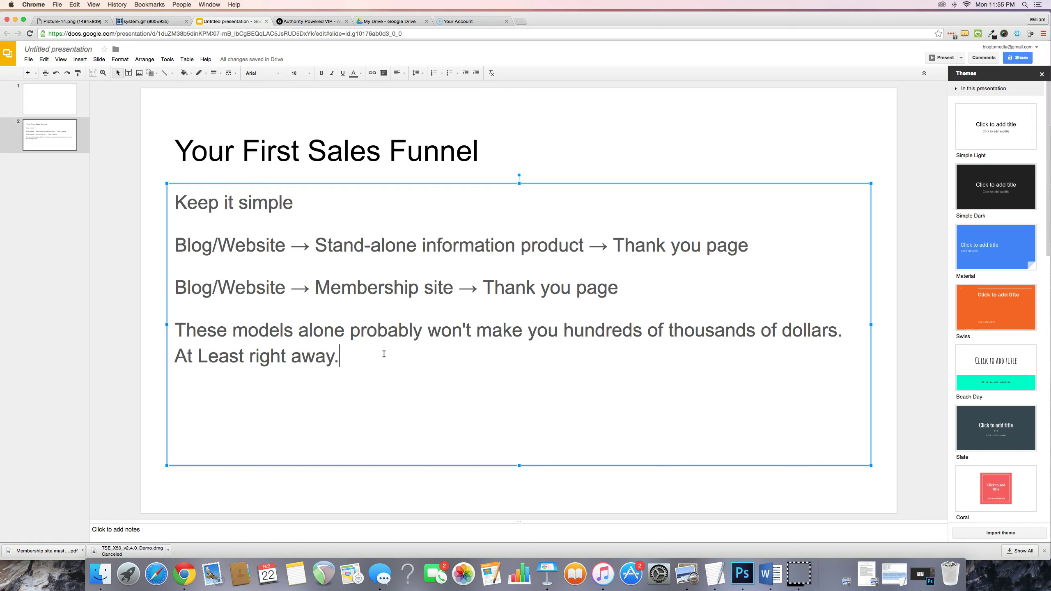
- Start a 'Conte' line on slide 2, then duplicate slide 2
key("Return")
key("Return")
type("Conte")
left_click(47, 137)
right_click(48, 137)
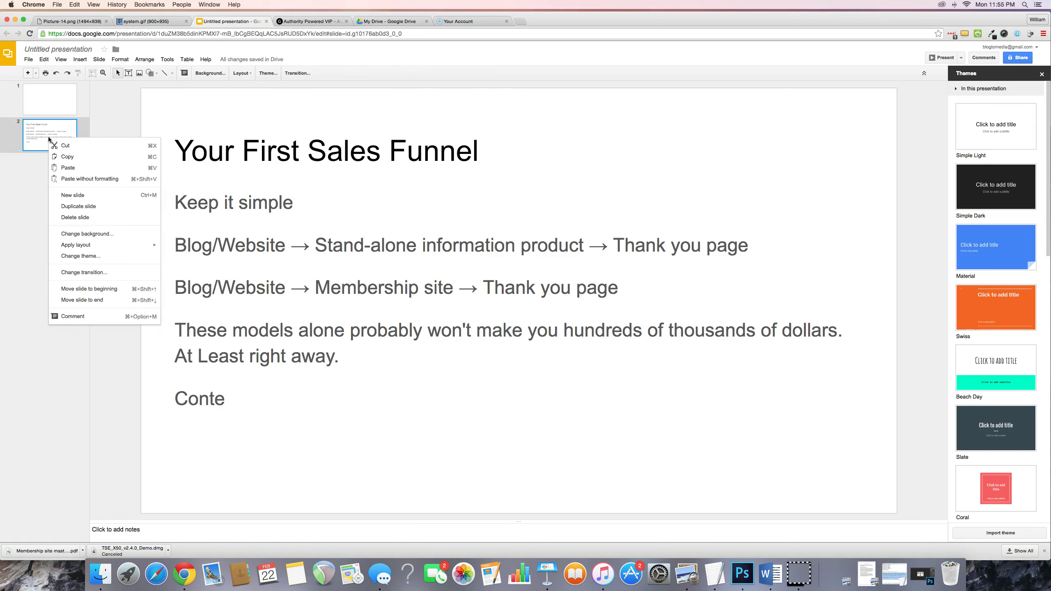
left_click(100, 207)
- Replace the copy's body with 'Blog/Website - Content (SEO, Guest posting, forum marketing, PPC)'
double_click(298, 289)
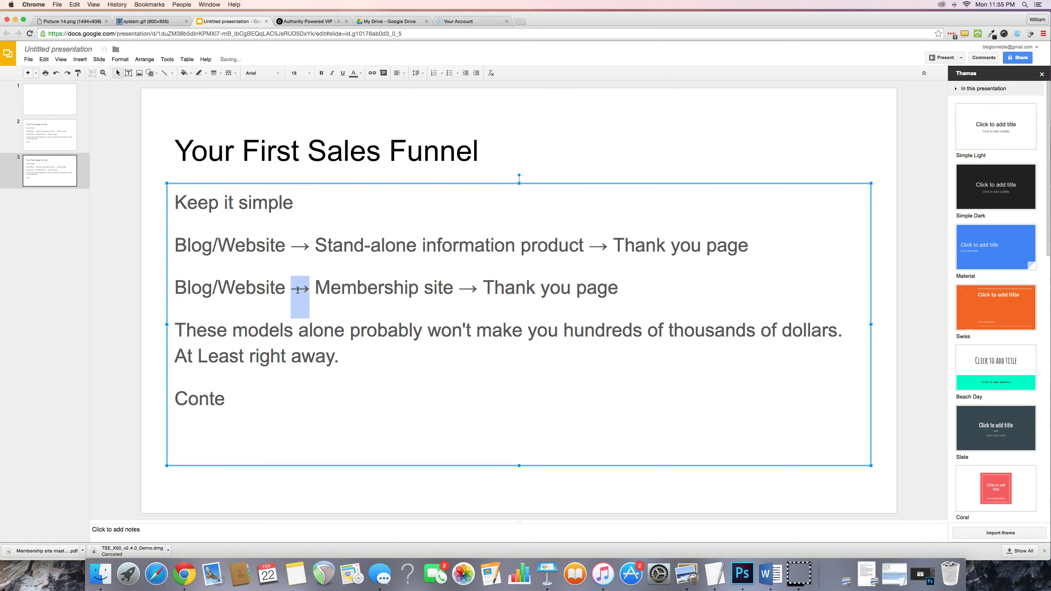
triple_click(298, 290)
key("super+a")
key("BackSpace")
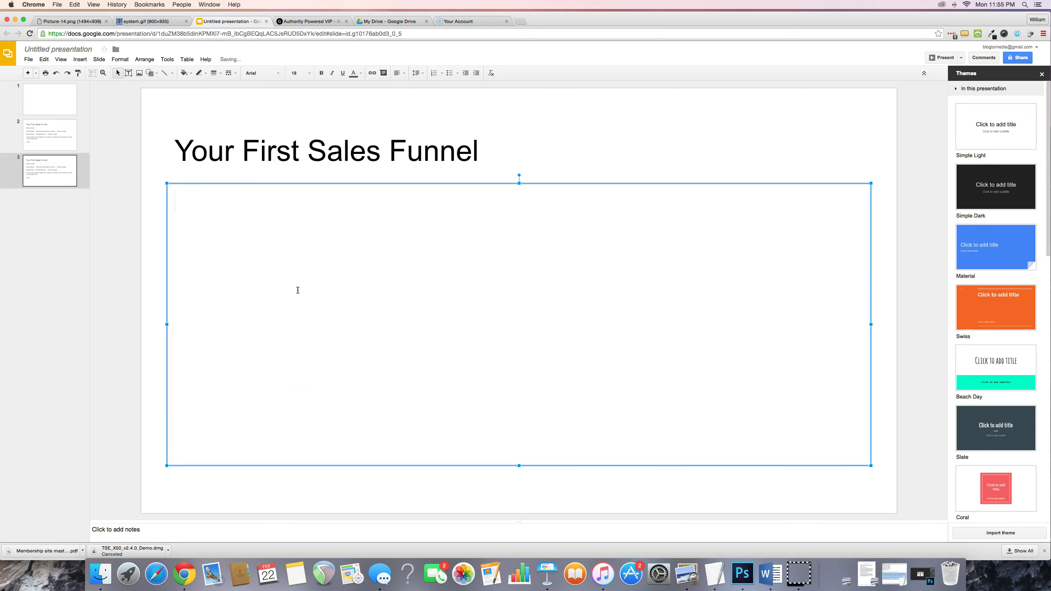
type("Blog/Website ")
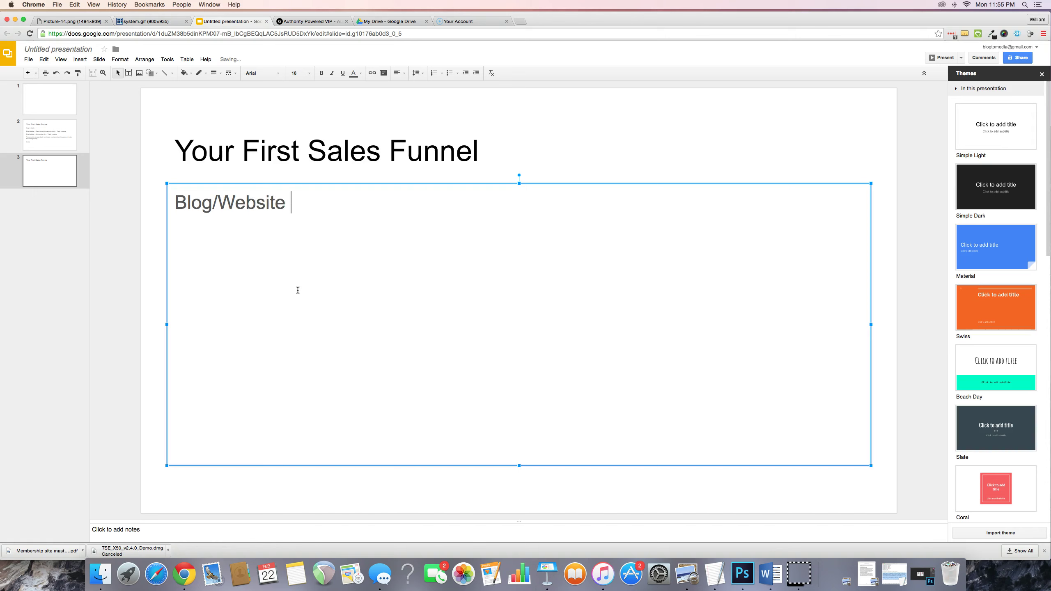
type("-->")
key("BackSpace")
key("BackSpace")
key("BackSpace")
key("BackSpace")
key("BackSpace")
type("- Content (")
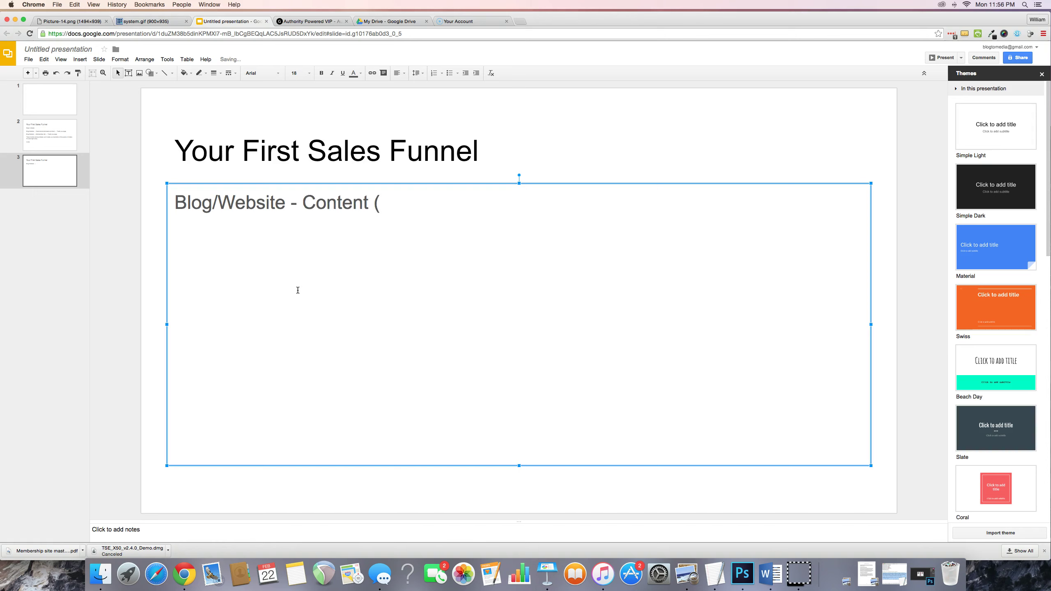
type("SEO, Guest postin")
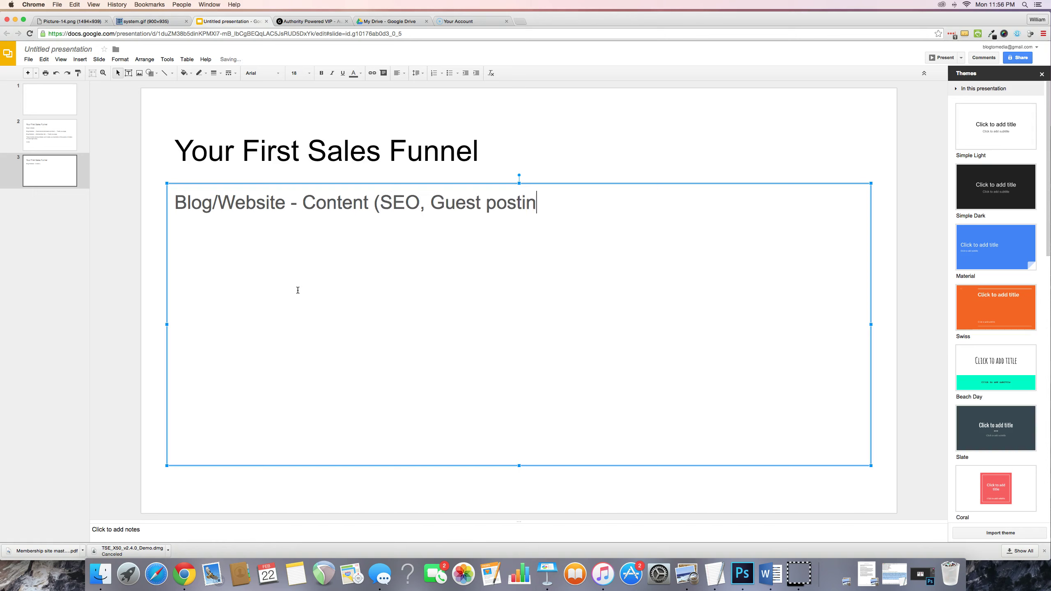
type("g, forum mar")
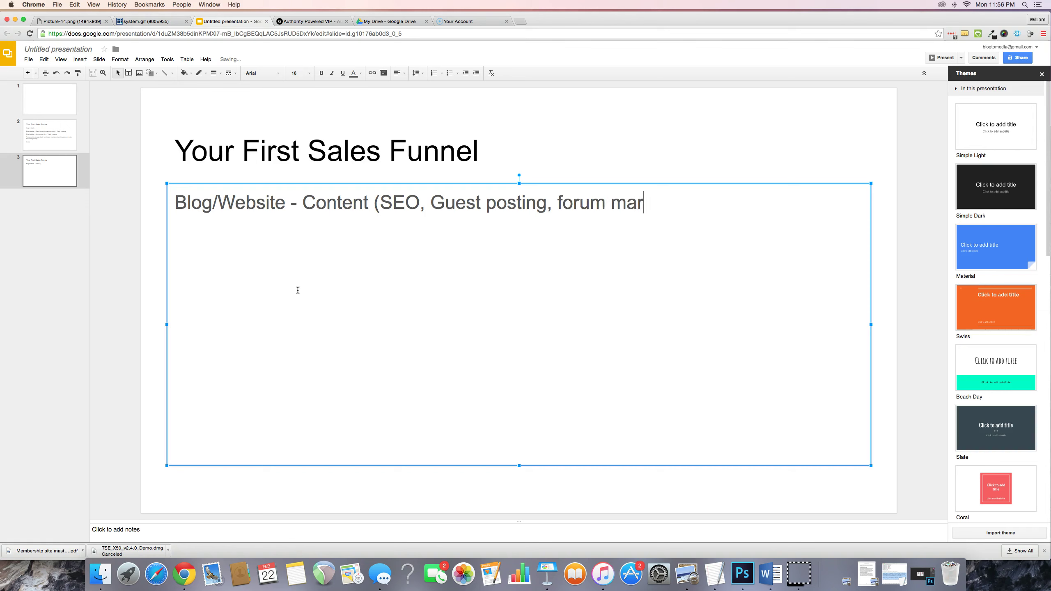
type("keting, PPC)")
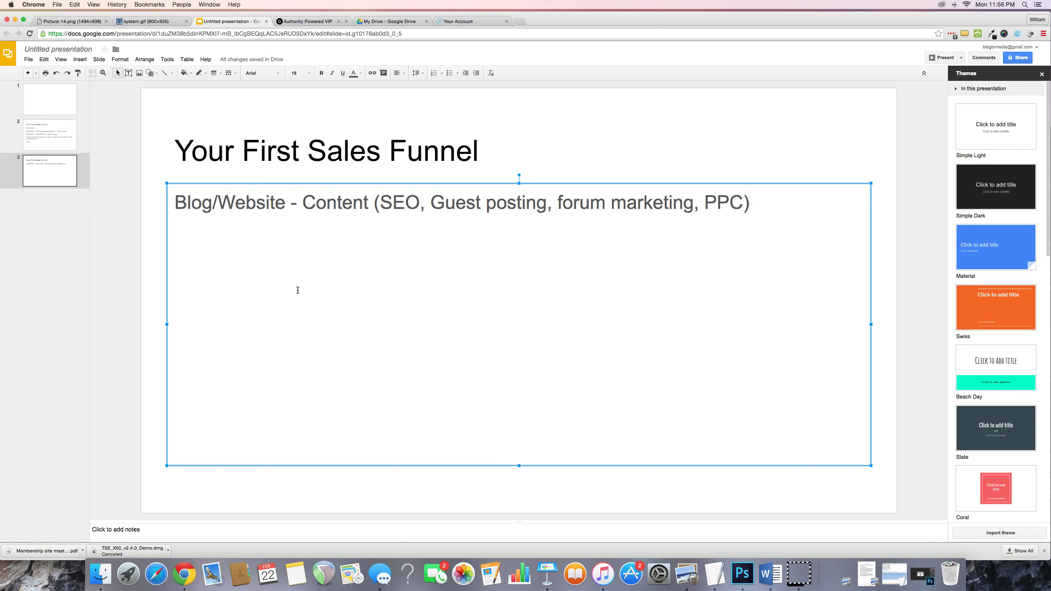
key("Return")
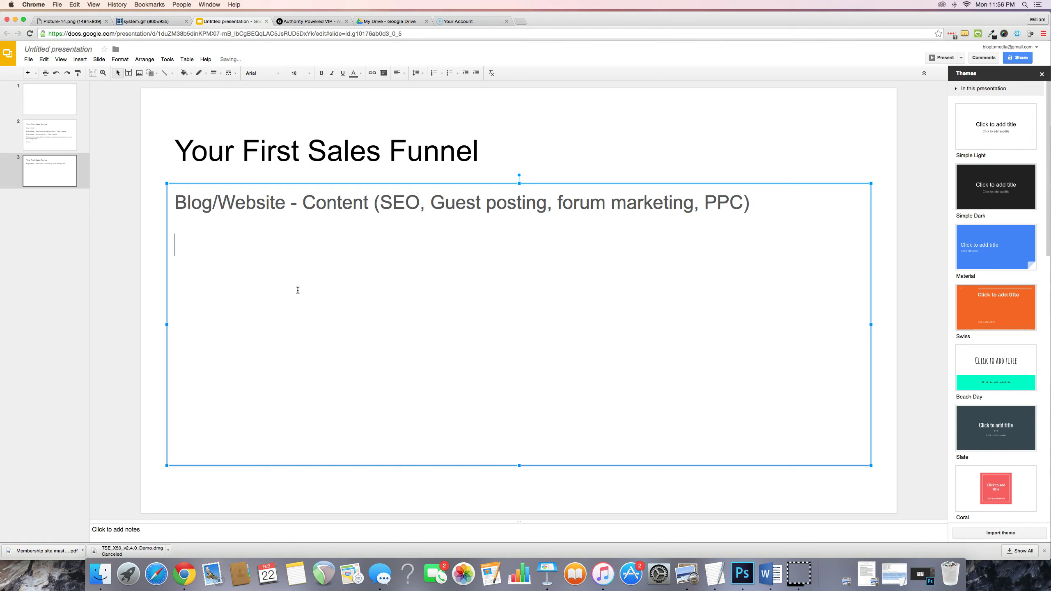